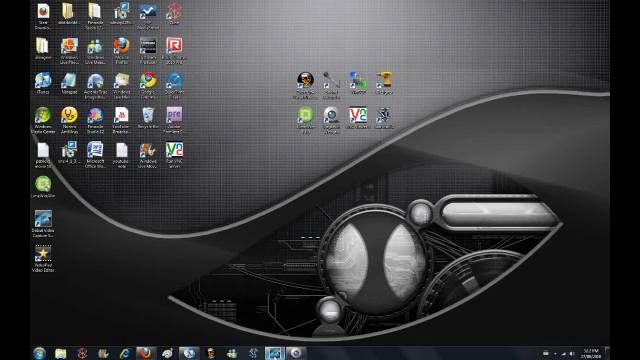
- Bring the Debut Video Capture window back up on the desktop
click(274, 352)
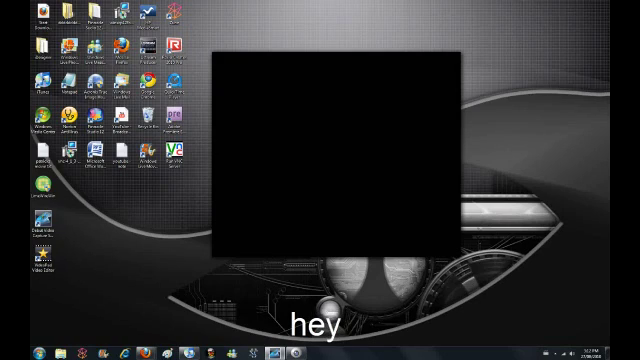
text( guy)
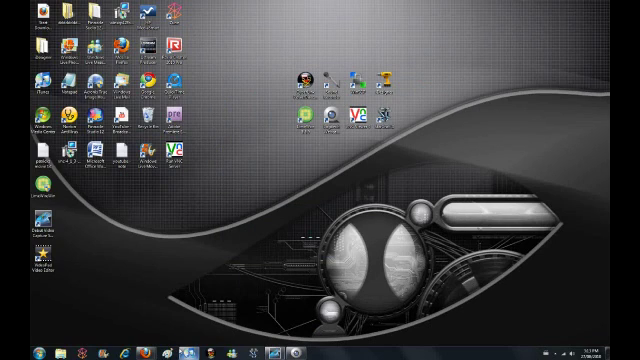
click(147, 352)
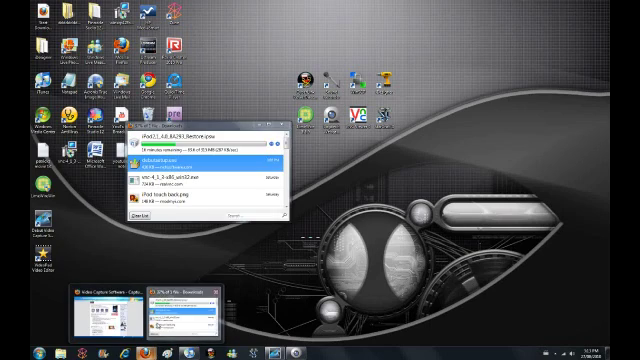
click(253, 101)
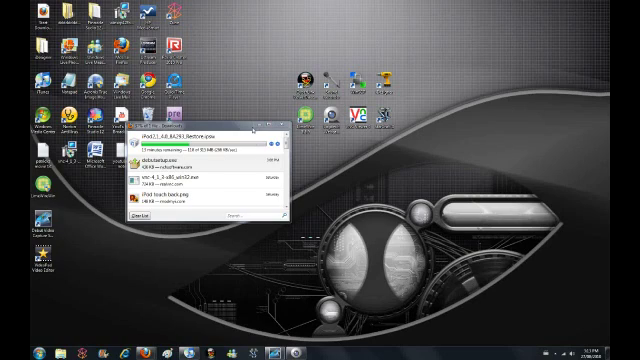
click(257, 128)
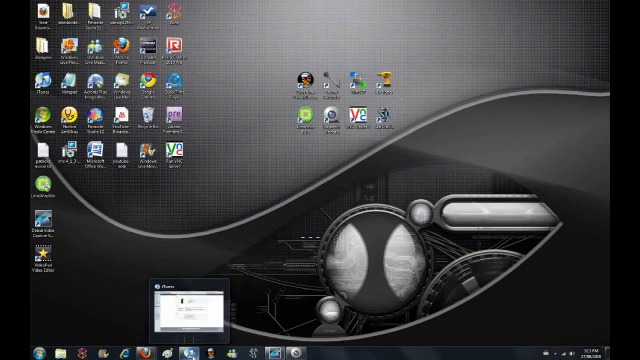
click(275, 352)
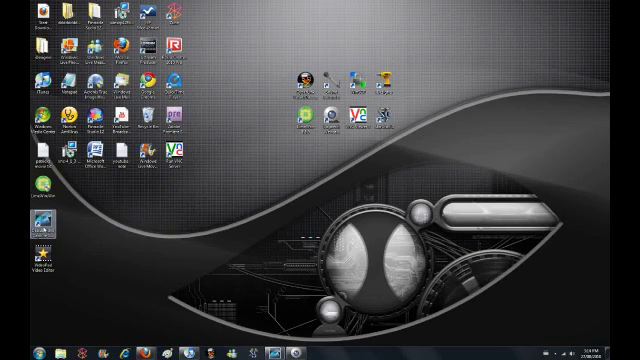
- Move the Debut shortcut to the middle of the desktop and launch Debut from it
mouse_move(43, 225)
mouse_down()
mouse_move(367, 170)
mouse_move(331, 190)
mouse_up()
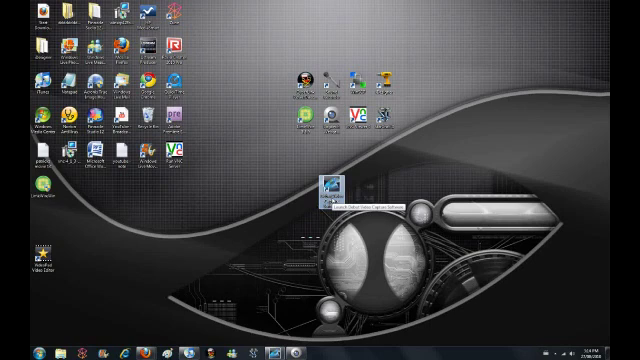
double_click(331, 188)
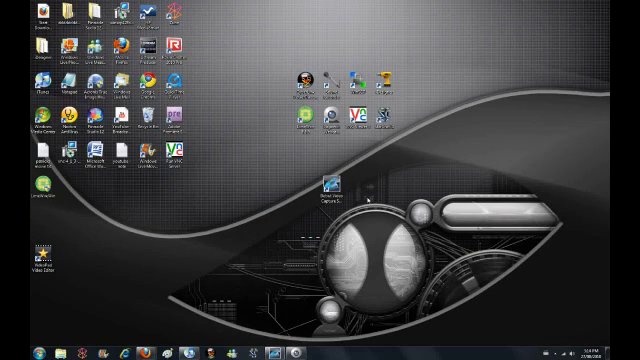
click(332, 190)
click(137, 177)
- Bring the Debut window back up, hide it, then restore it again
click(273, 310)
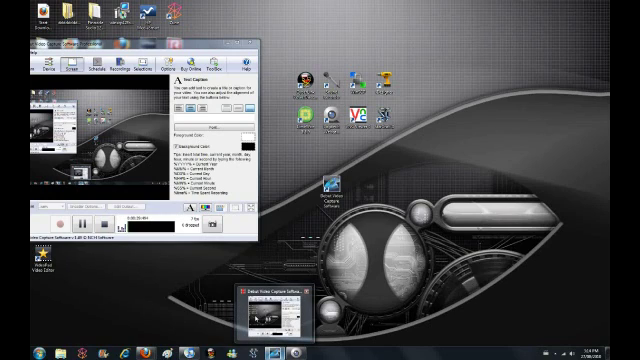
mouse_move(273, 352)
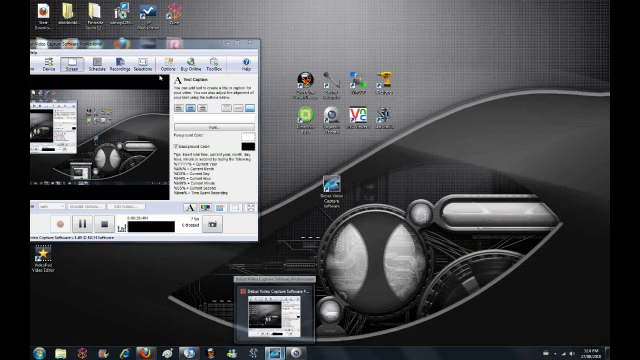
click(273, 352)
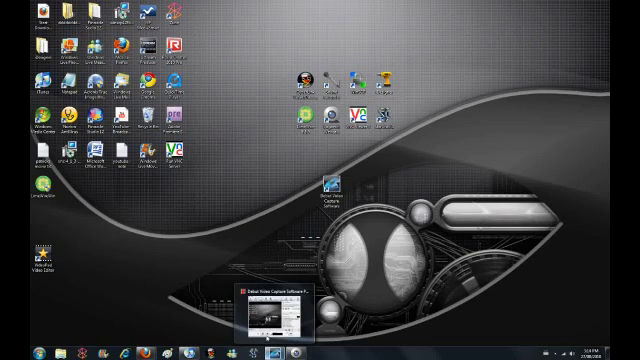
click(268, 314)
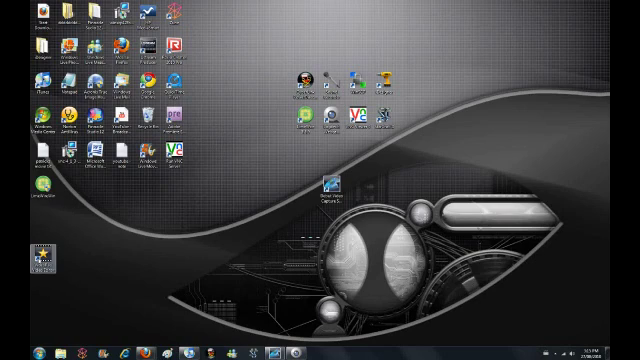
- Place the VideoPad shortcut beside the green icon, leaving CyberLink PowerDirector where it was
mouse_move(42, 256)
mouse_down()
mouse_move(260, 250)
mouse_move(358, 188)
mouse_up()
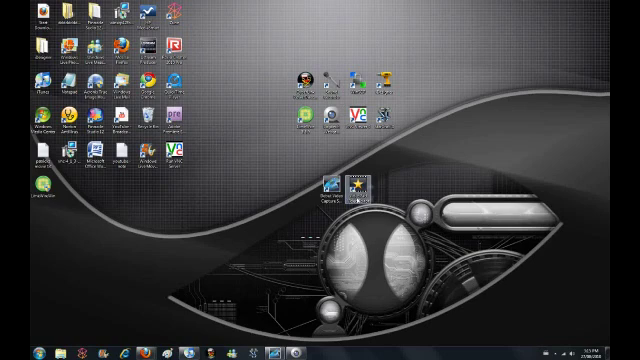
click(330, 188)
drag(330, 188, 68, 190)
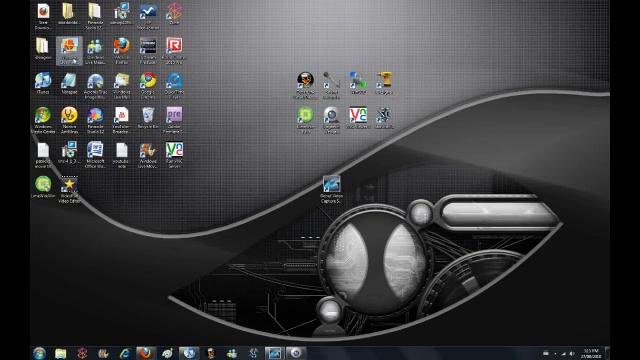
mouse_move(305, 82)
mouse_down()
mouse_move(278, 188)
mouse_move(318, 85)
mouse_up()
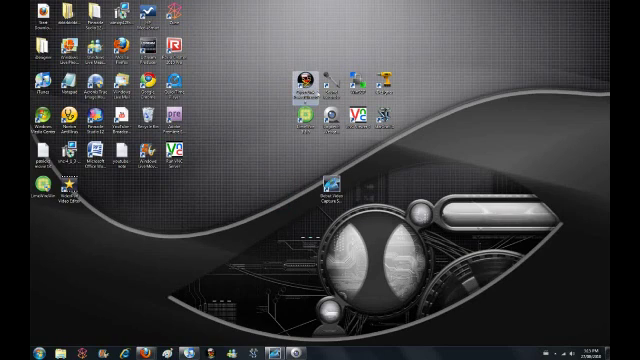
mouse_move(358, 82)
mouse_down()
mouse_move(383, 188)
mouse_move(330, 82)
mouse_up()
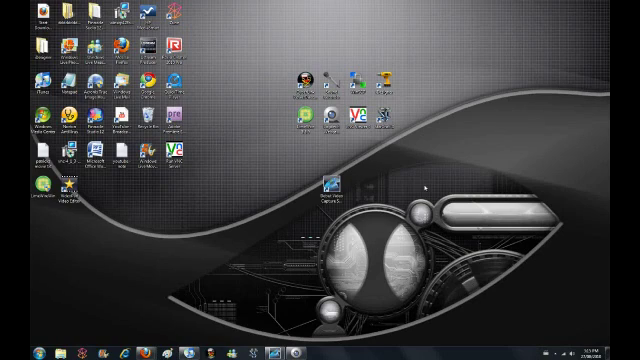
click(330, 188)
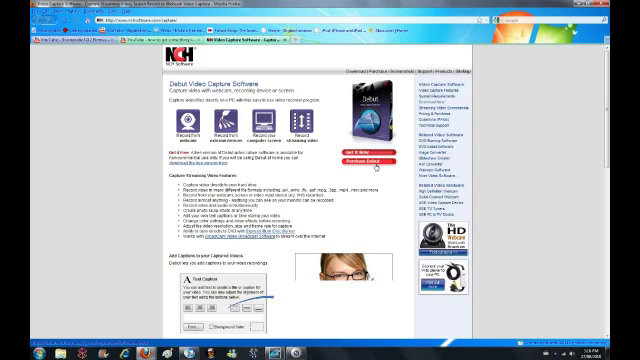
scroll(294, 250, down, 4)
scroll(294, 280, down, 5)
scroll(294, 311, down, 4)
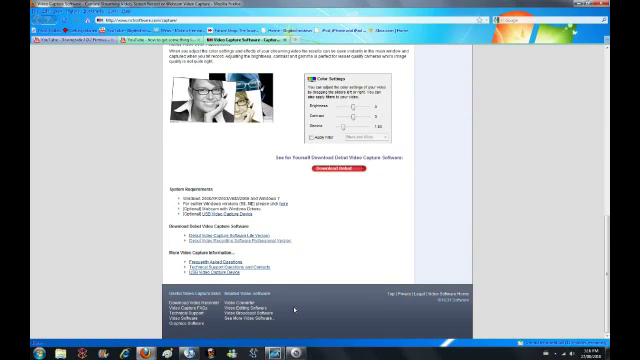
scroll(294, 311, up, 5)
scroll(294, 311, up, 5)
scroll(294, 311, up, 5)
scroll(320, 250, up, 3)
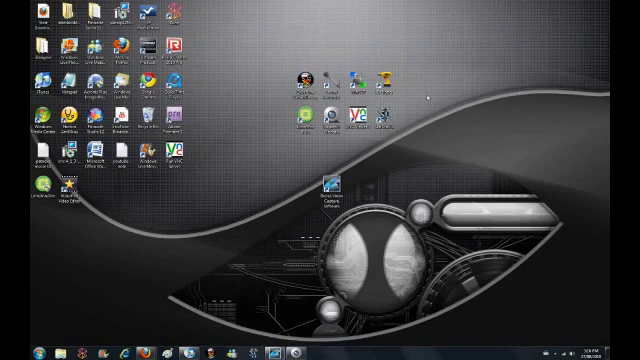
- Move the Debut shortcut up and to the left, then launch Debut Video Capture
drag(331, 188, 255, 157)
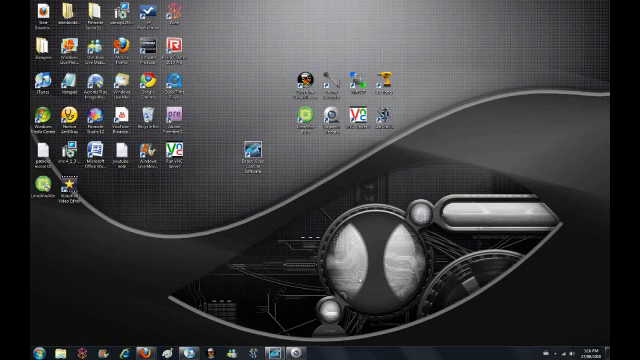
double_click(68, 188)
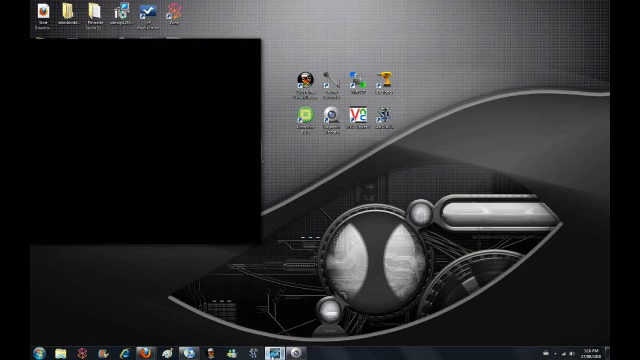